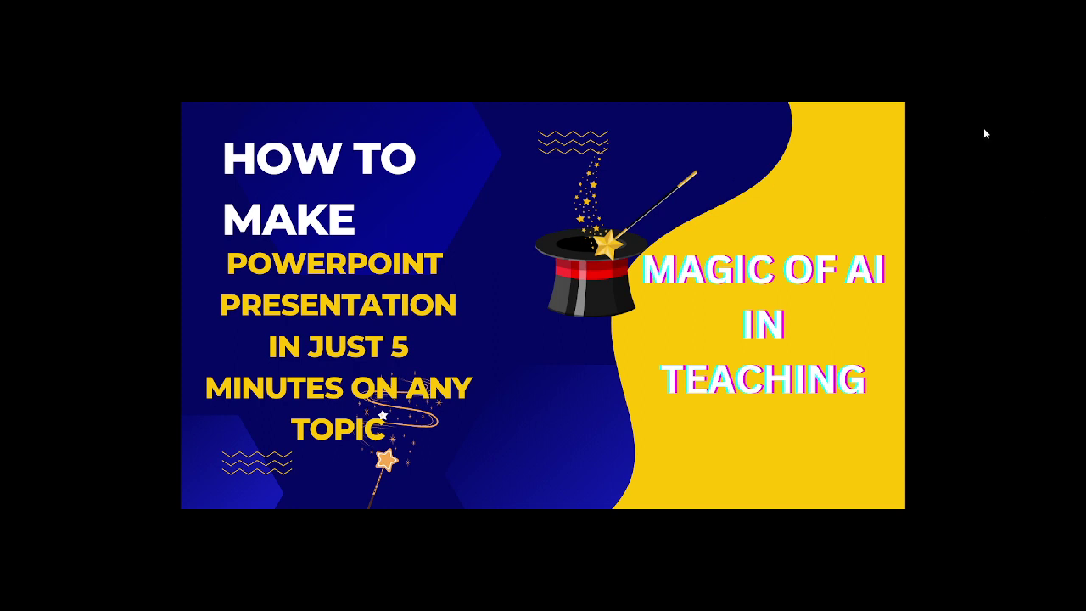
# Exit full-screen view of careers.png so the Photos window and taskbar show
pyautogui.press('Escape')
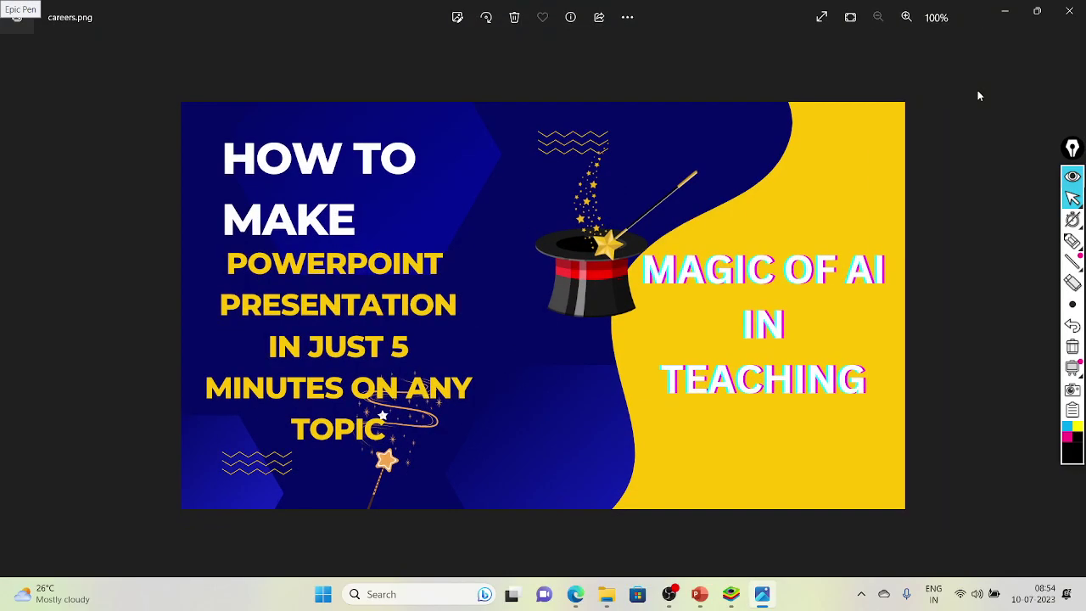
# In a new Edge tab, rerun the 'chatgpt' search and open 'Introducing ChatGPT - OpenAI'
pyautogui.click(1009, 12)
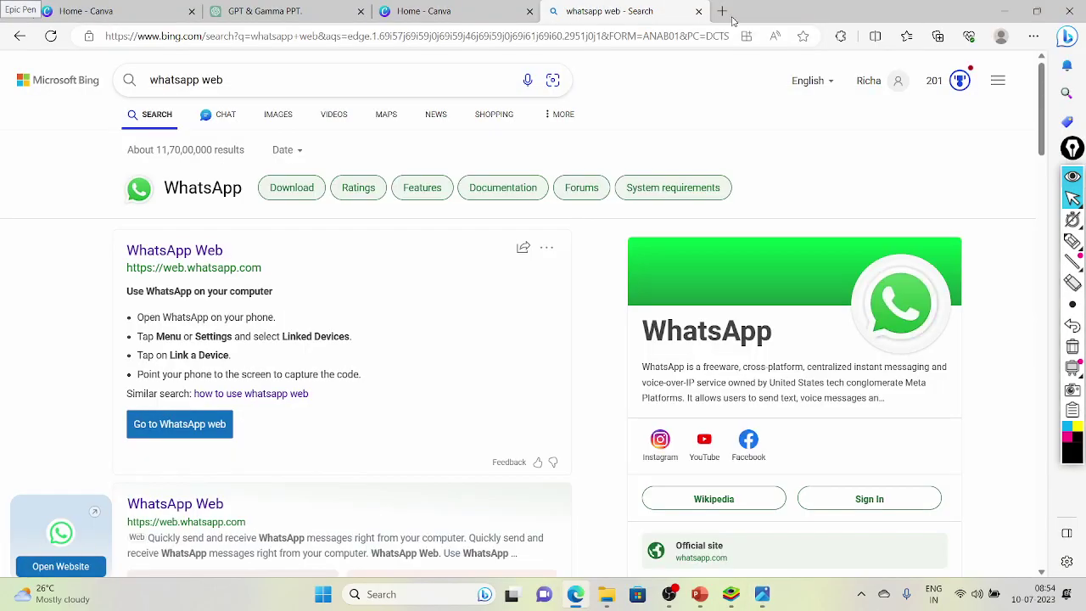
pyautogui.click(722, 11)
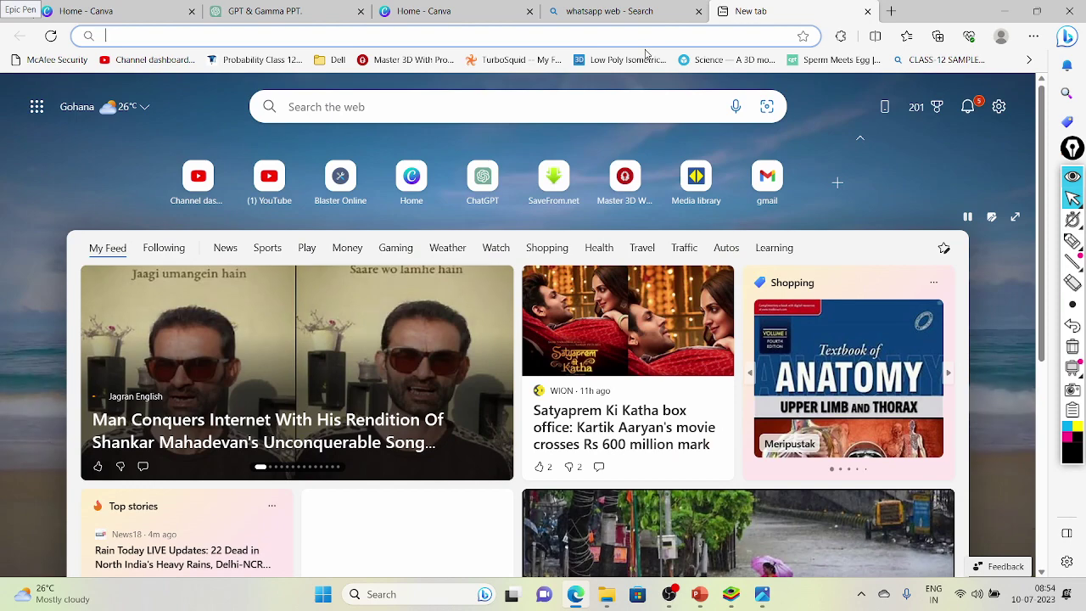
pyautogui.click(636, 37)
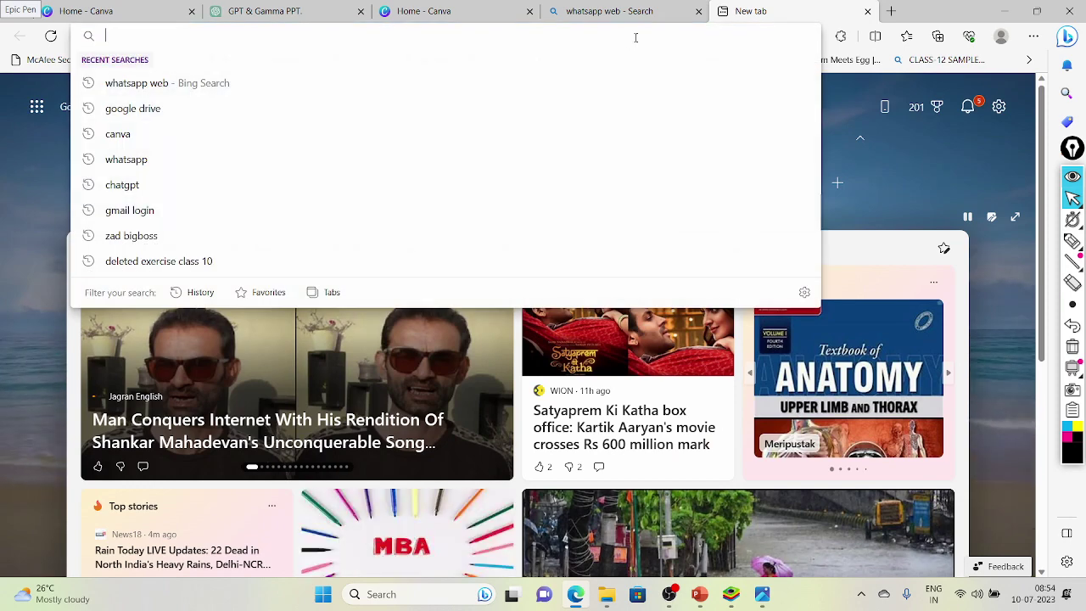
pyautogui.click(388, 184)
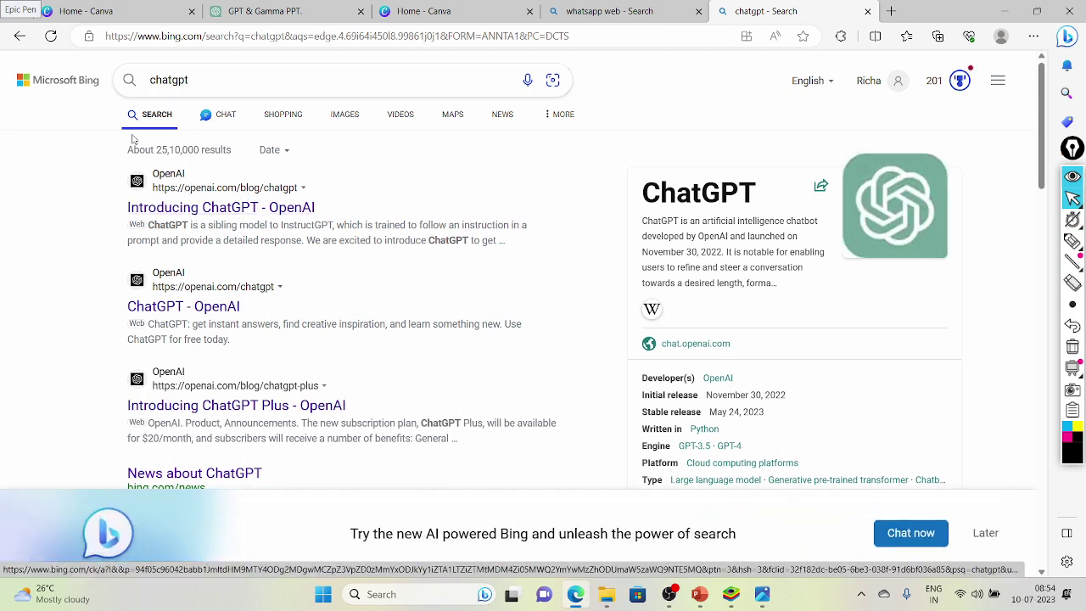
pyautogui.click(170, 217)
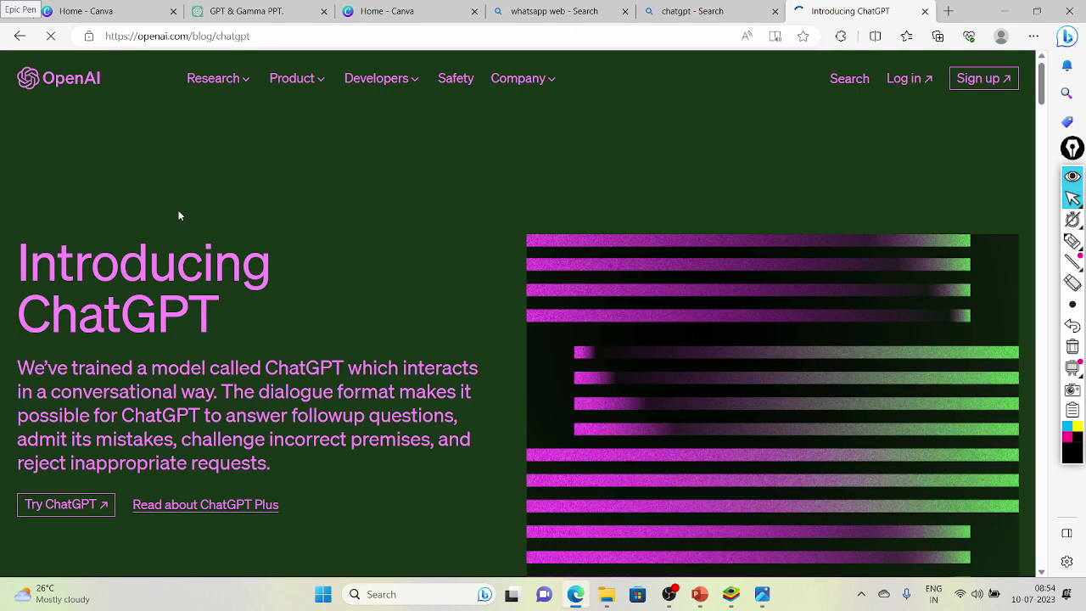
# Go to ChatGPT via Try ChatGPT and enter 'MAKE 15 SLIDES ON RENEWABLE ENERGY' as the prompt
pyautogui.click(49, 509)
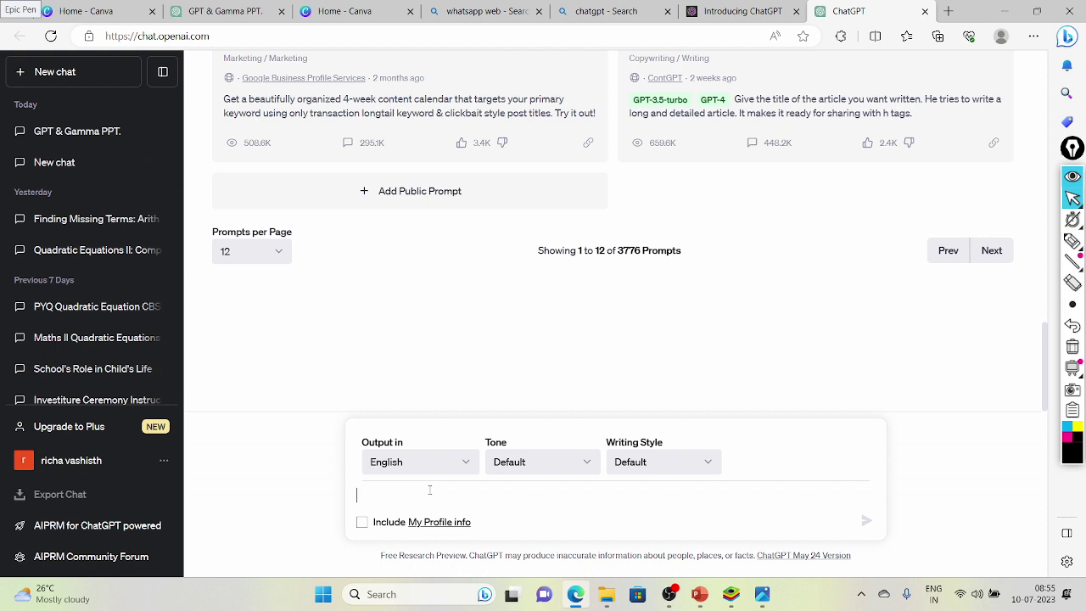
pyautogui.write('M')
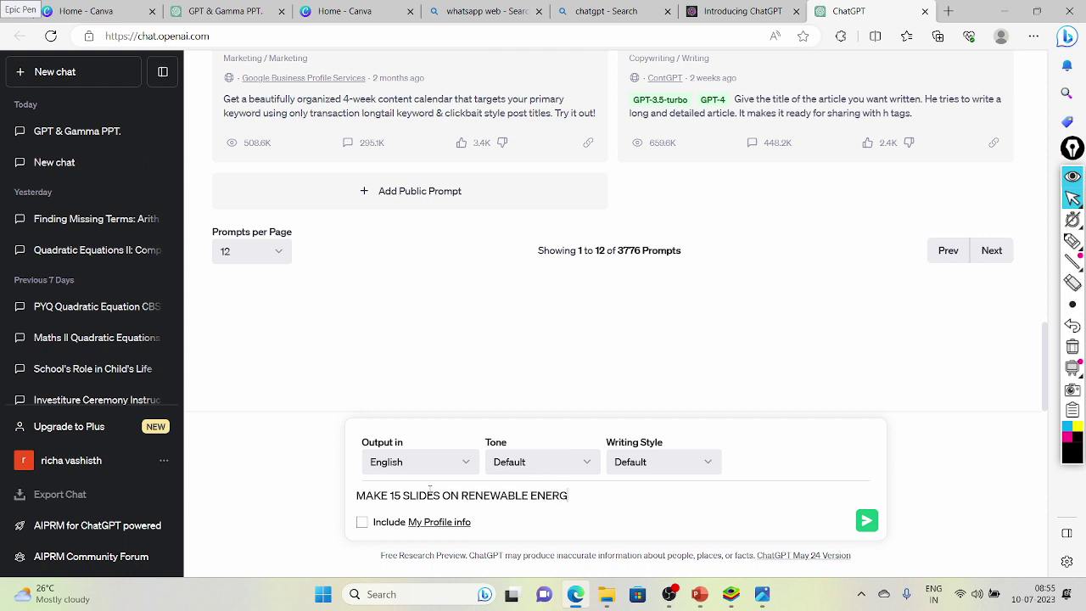
# Send the prompt and scroll back to the top of the 15-slide renewable energy outline
pyautogui.press('Return')
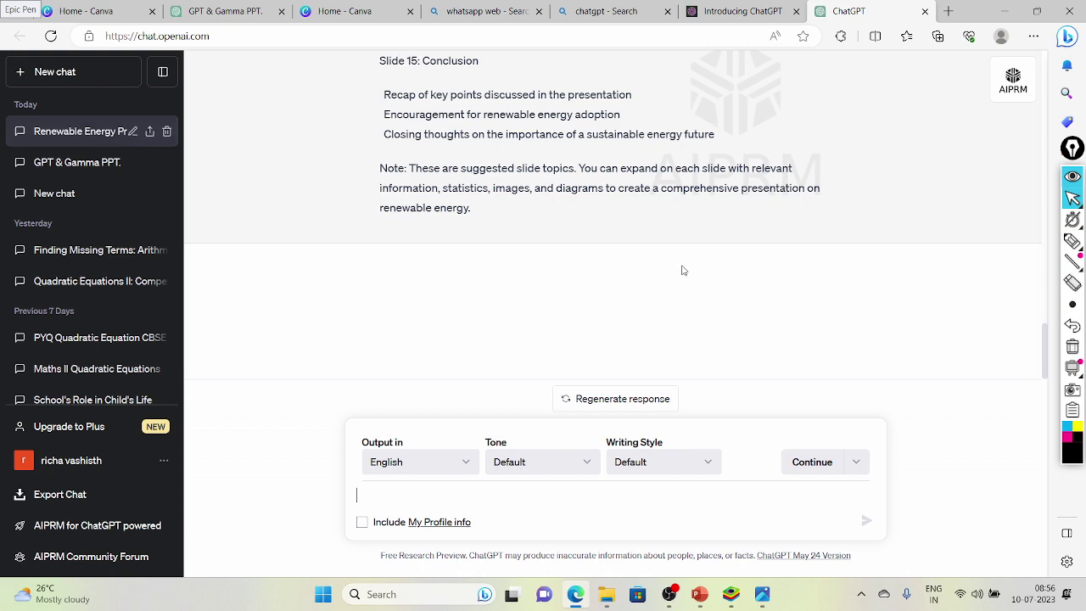
pyautogui.scroll(7, 684, 270)
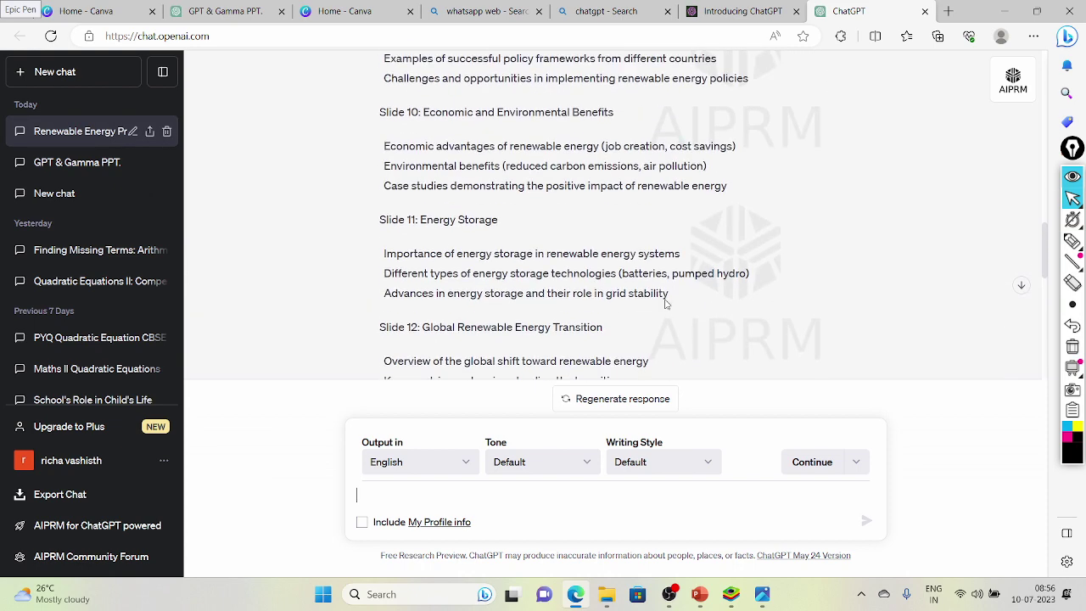
pyautogui.scroll(9, 667, 304)
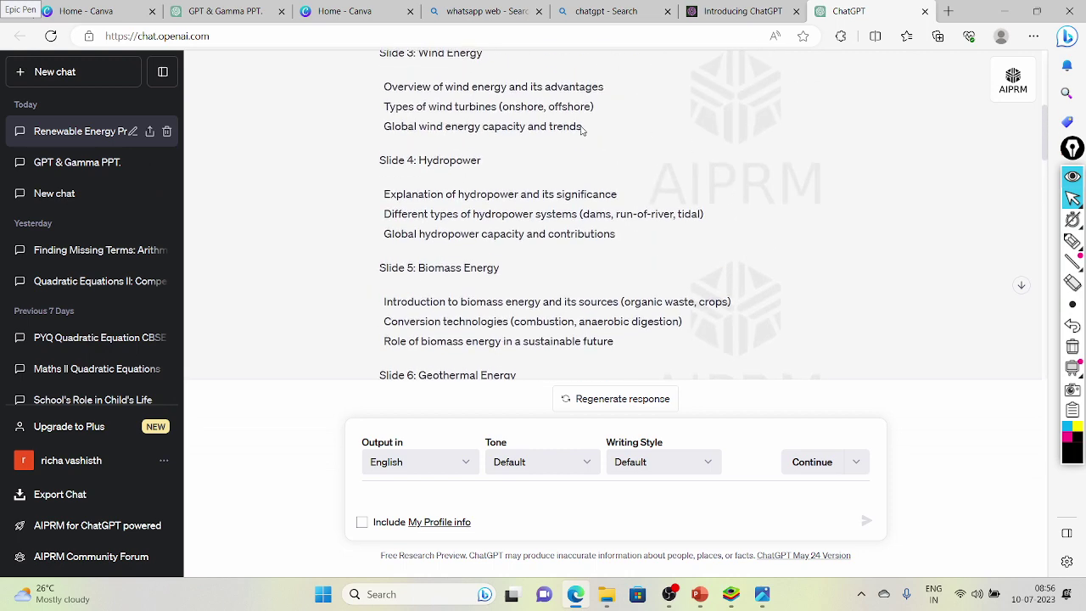
pyautogui.scroll(4, 577, 155)
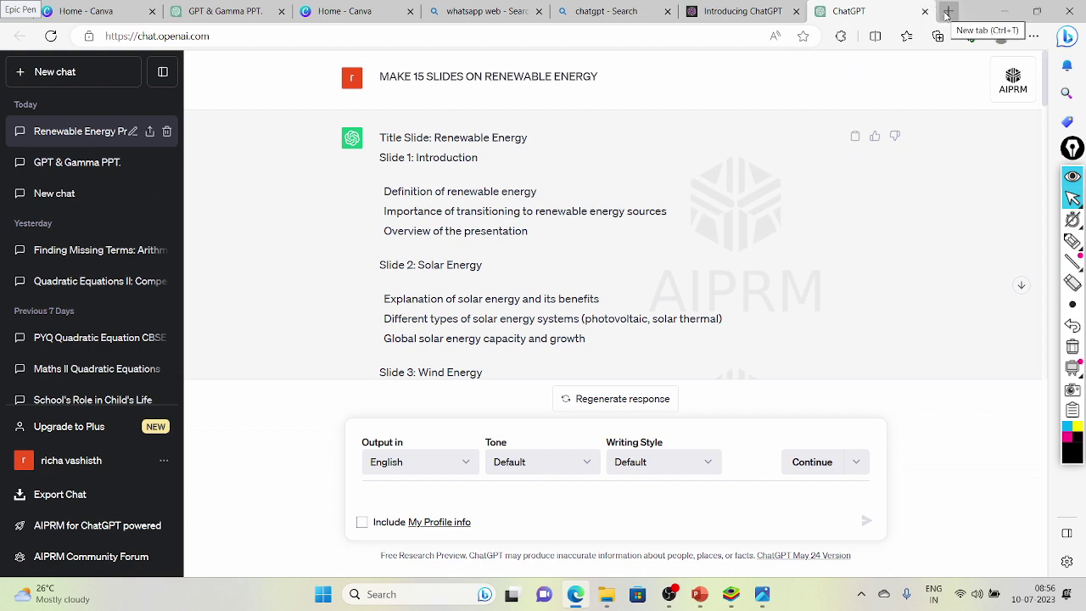
pyautogui.click(948, 11)
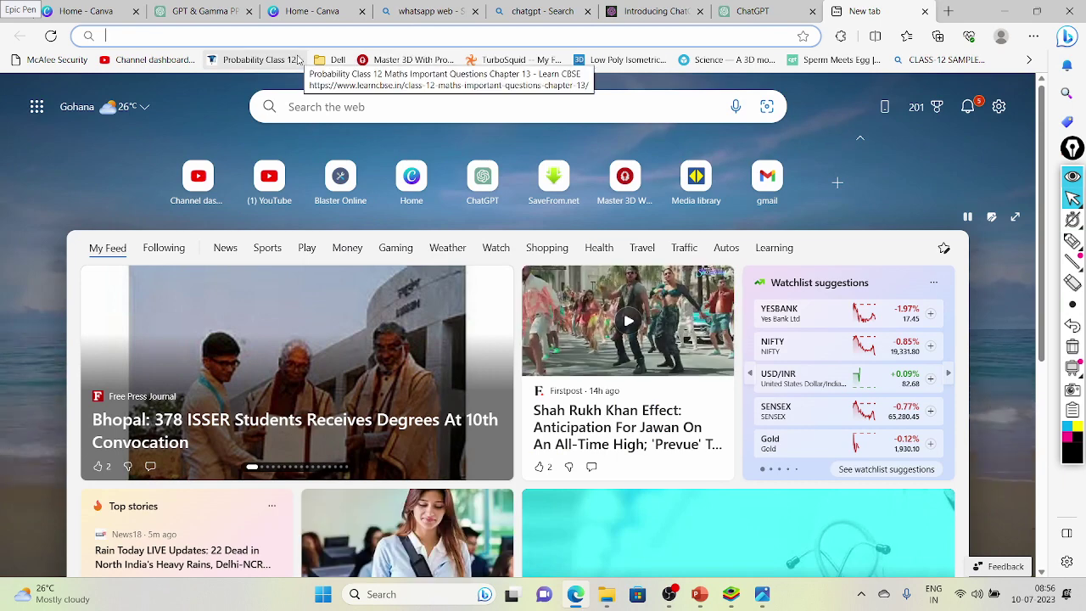
# Go to gamma.app to reach the All decks dashboard
pyautogui.write('GAM')
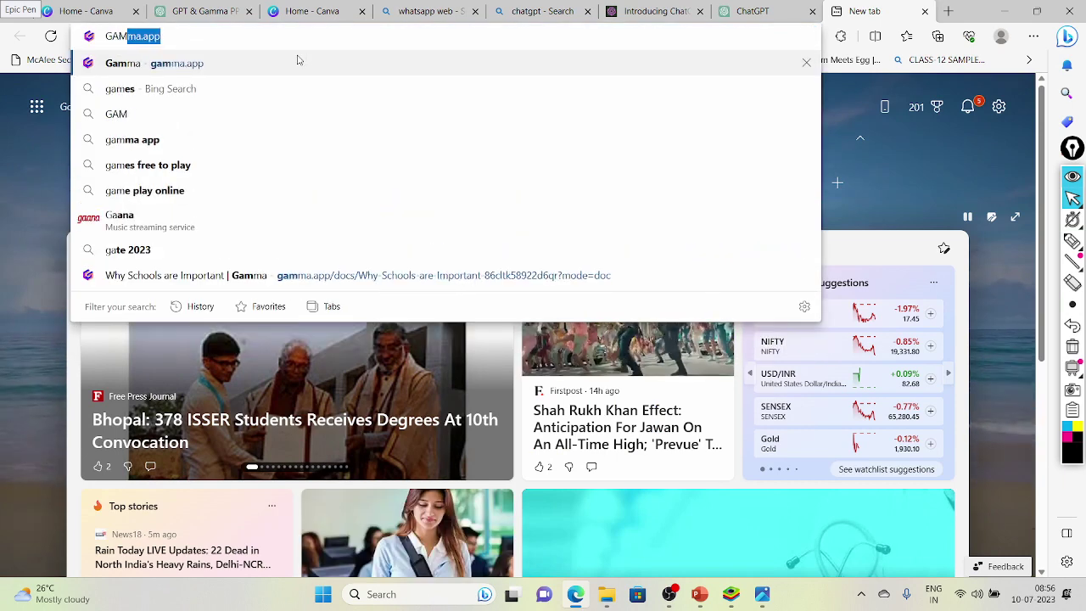
pyautogui.write('MA.')
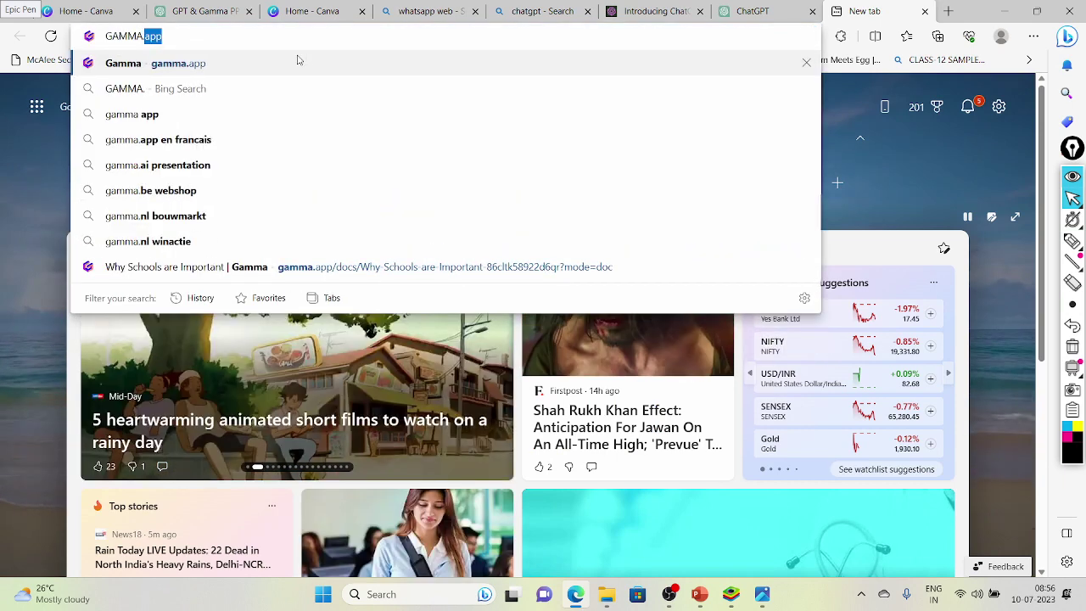
pyautogui.write('APP')
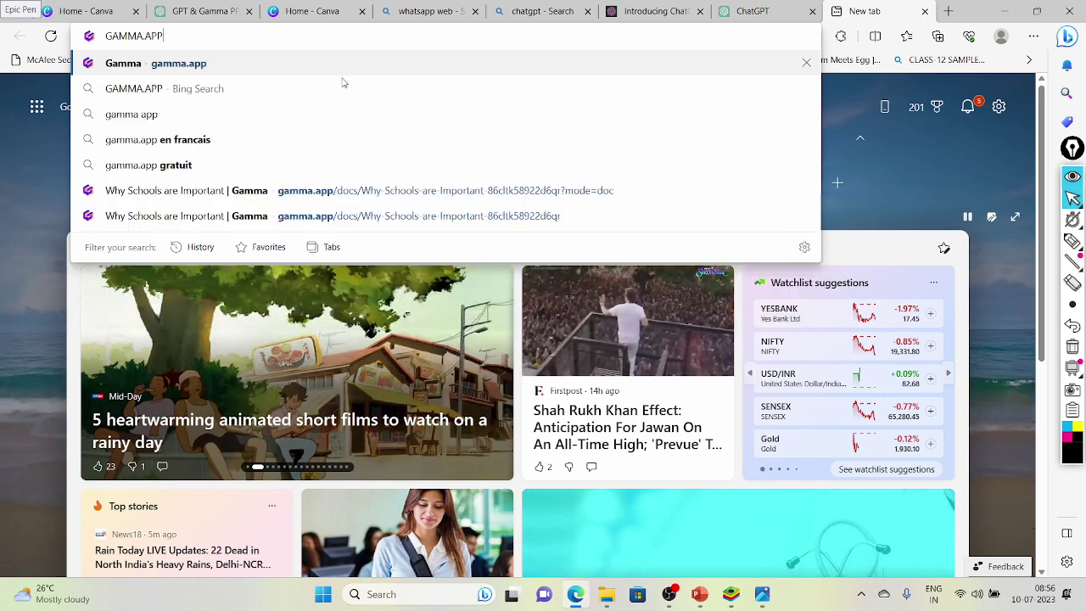
pyautogui.click(298, 66)
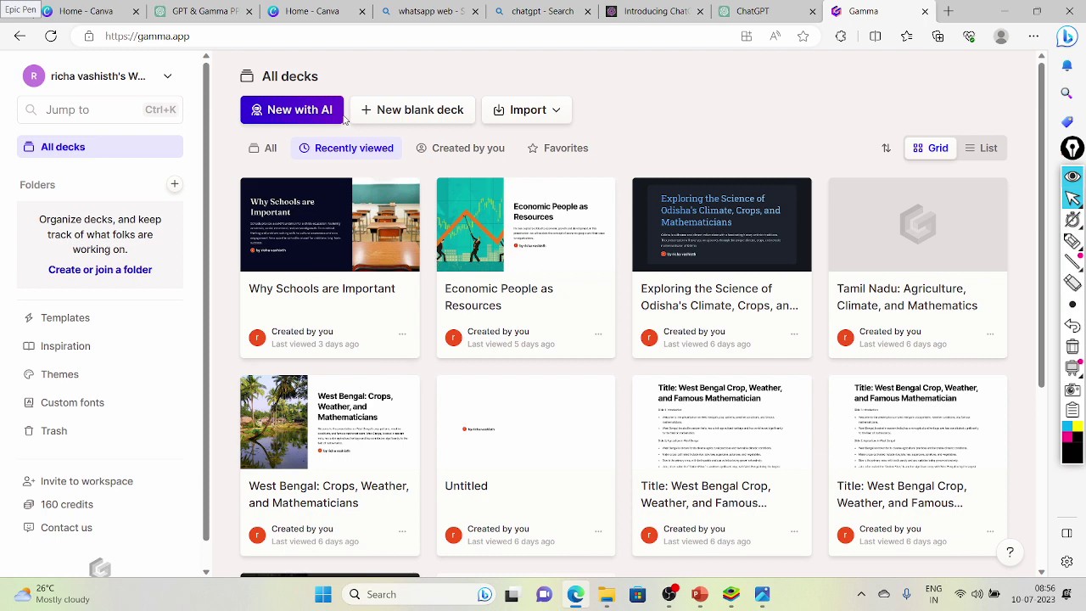
# Start a New with AI Text to deck and delete its pre-filled schools content
pyautogui.click(292, 114)
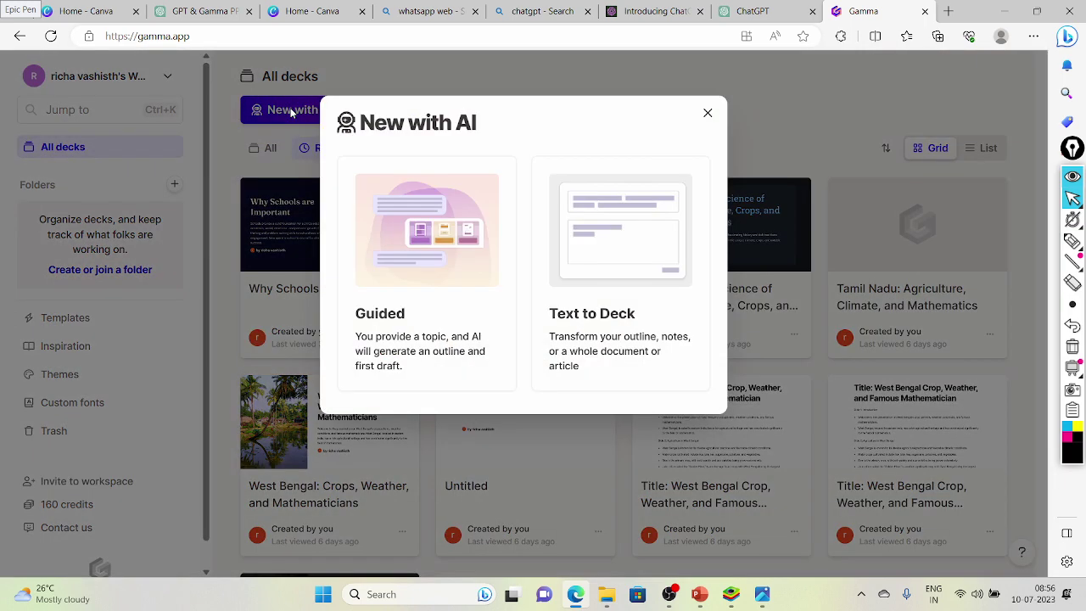
pyautogui.click(611, 254)
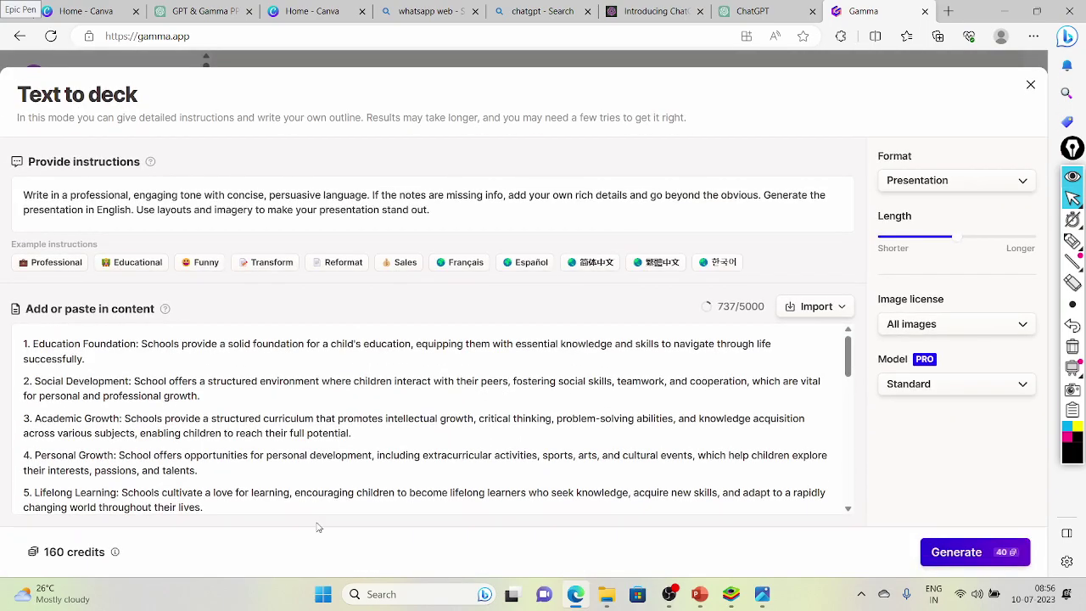
pyautogui.scroll(-4, 244, 501)
pyautogui.scroll(4, 244, 500)
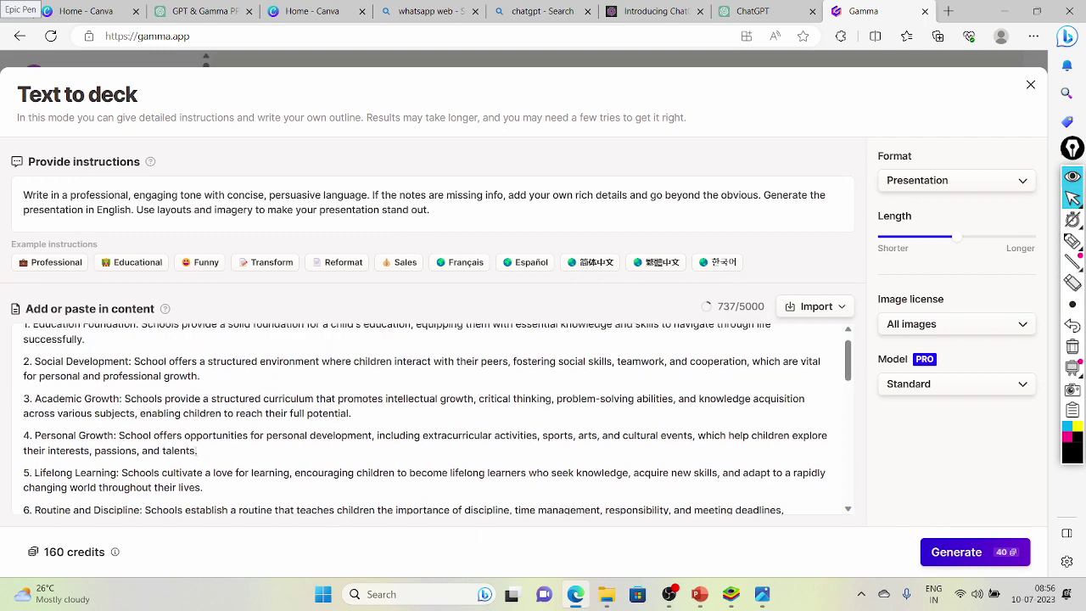
pyautogui.moveTo(25, 342); pyautogui.dragTo(433, 550)
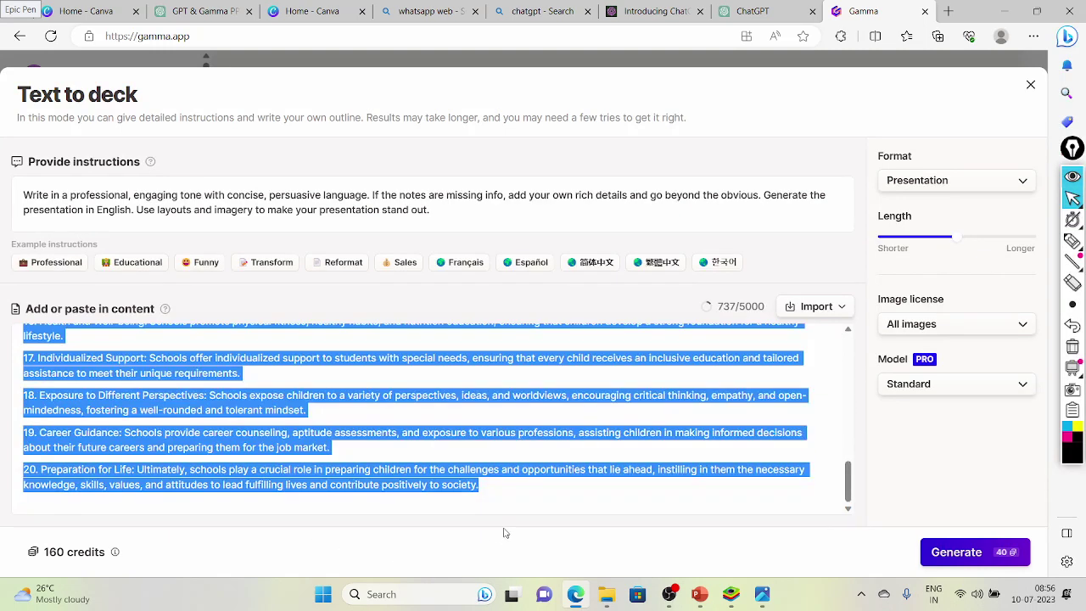
pyautogui.press('BackSpace')
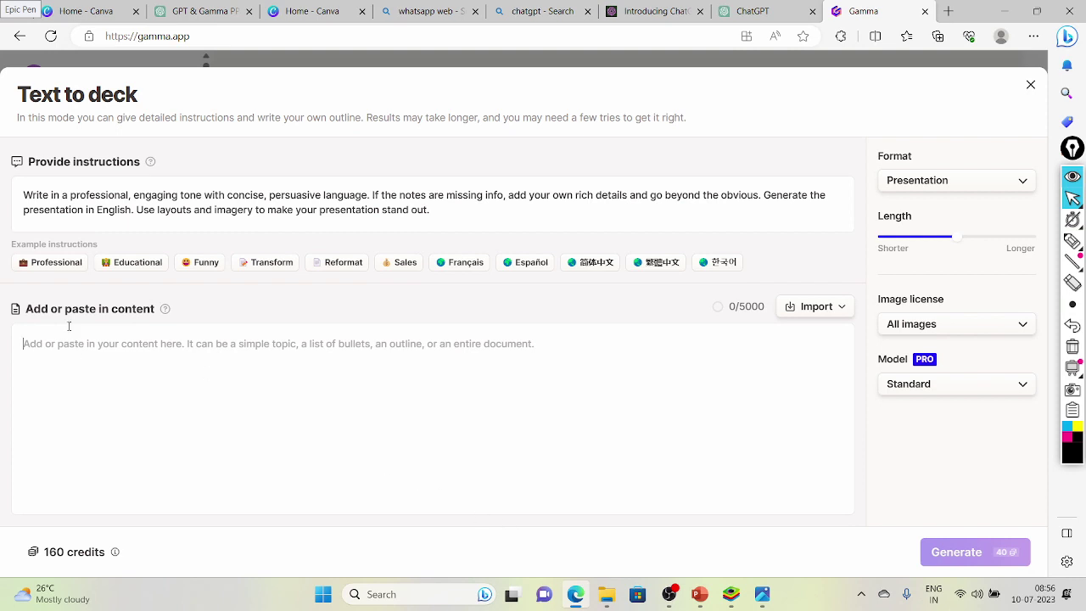
# Paste the 625-character renewable energy outline into the content box and generate
pyautogui.rightClick(109, 352)
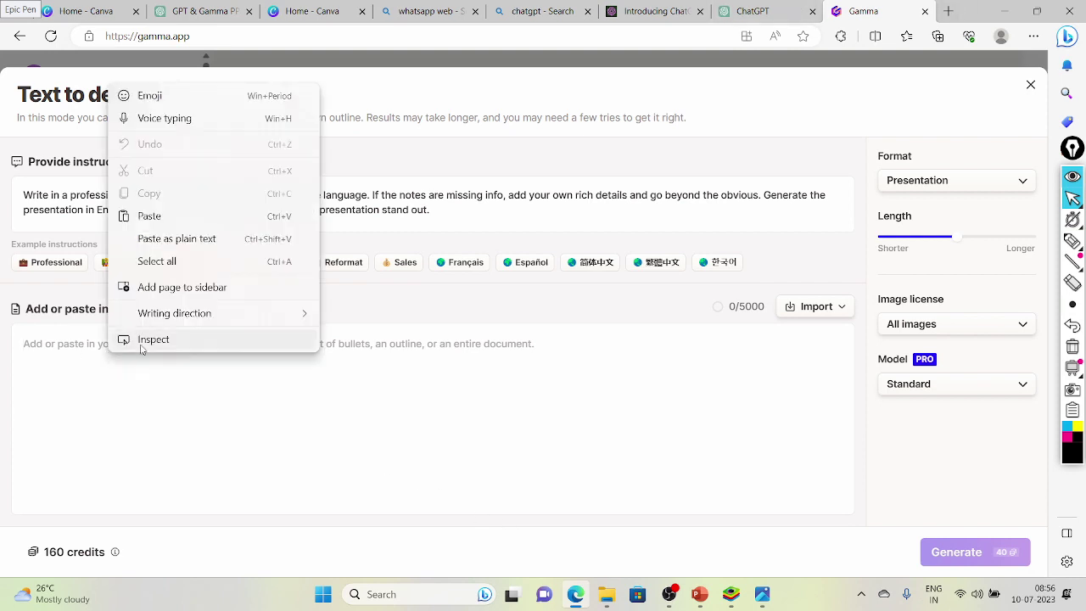
pyautogui.click(158, 218)
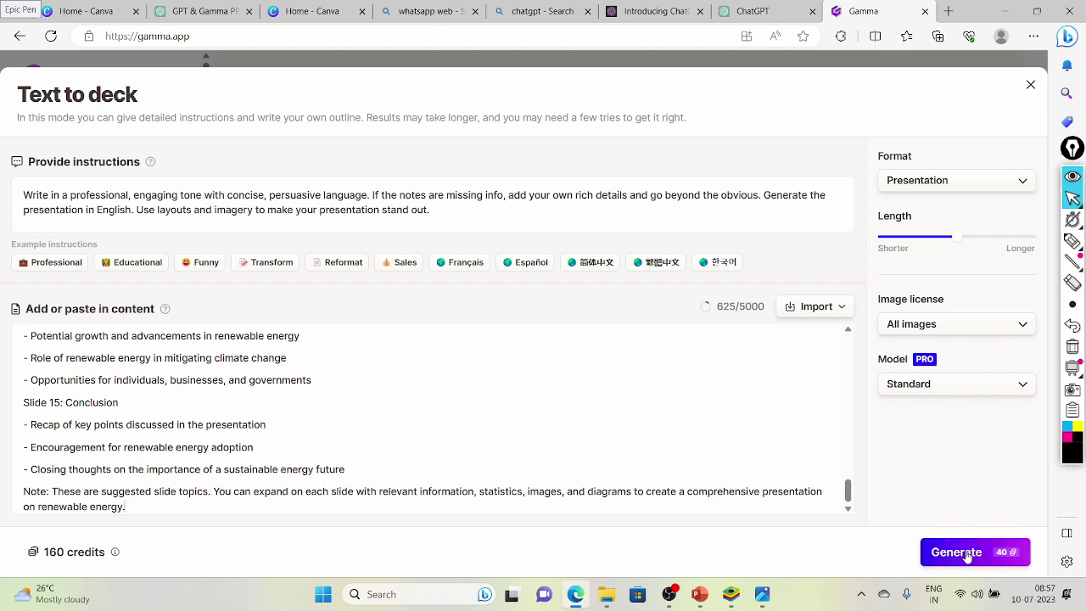
pyautogui.click(956, 552)
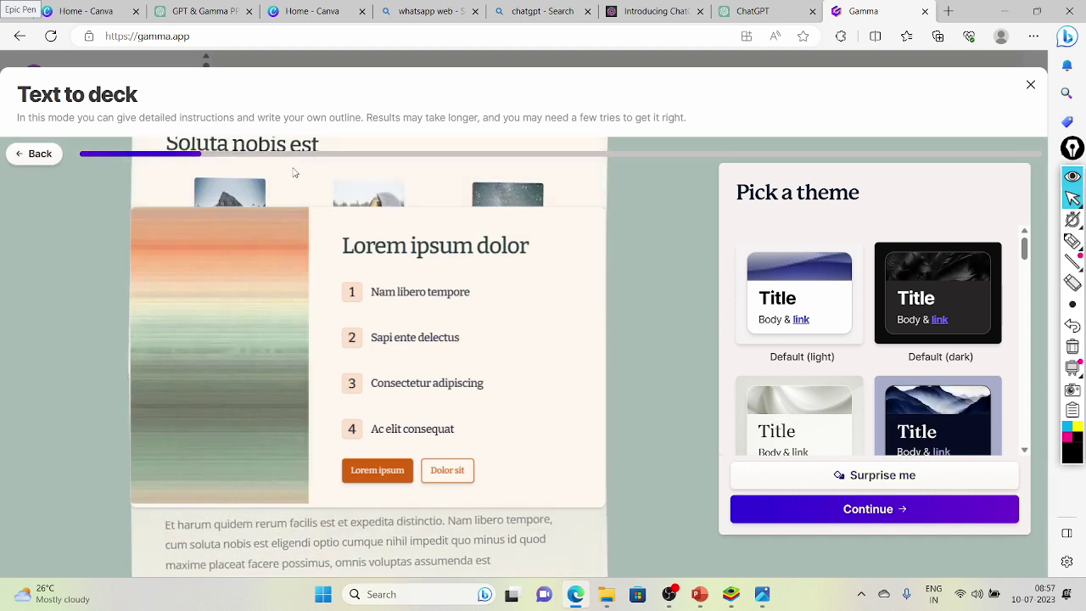
# Choose the Atmosphere theme and continue to generation
pyautogui.scroll(-4, 870, 339)
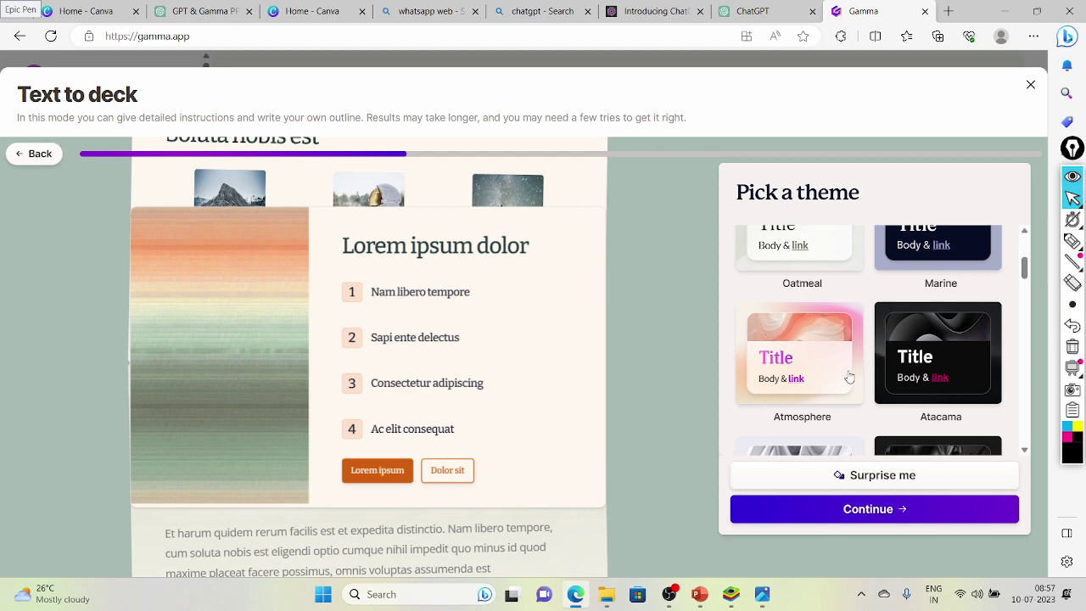
pyautogui.scroll(-2, 820, 373)
pyautogui.scroll(2, 821, 370)
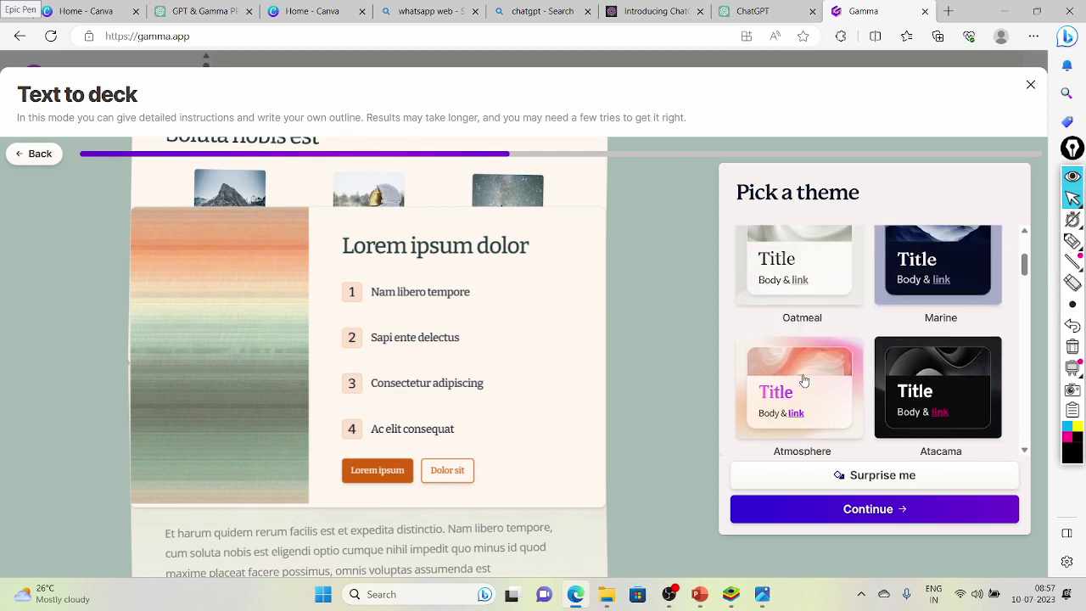
pyautogui.click(811, 383)
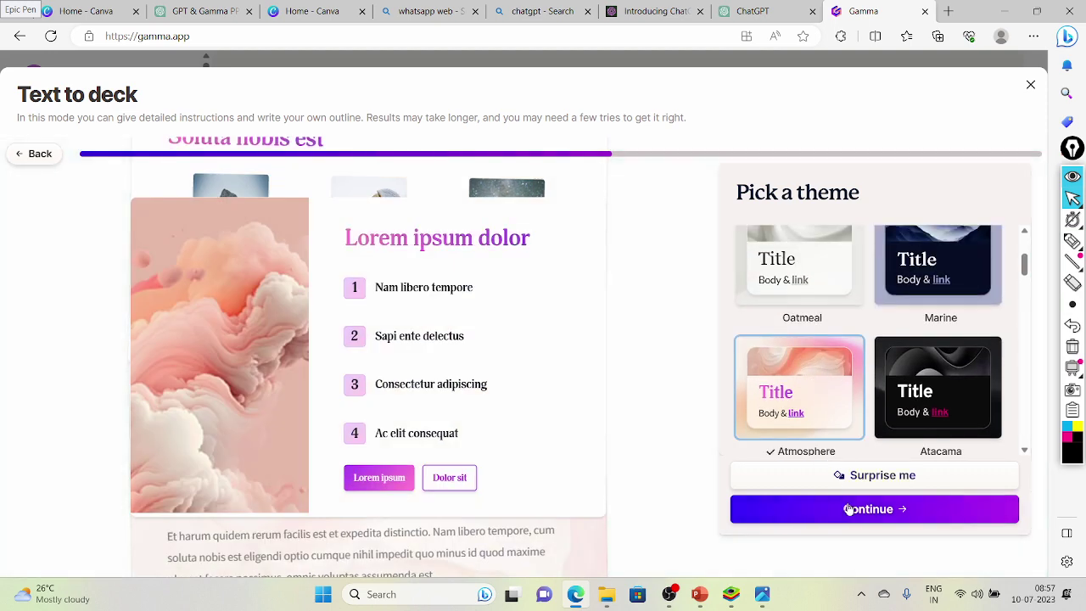
pyautogui.click(848, 509)
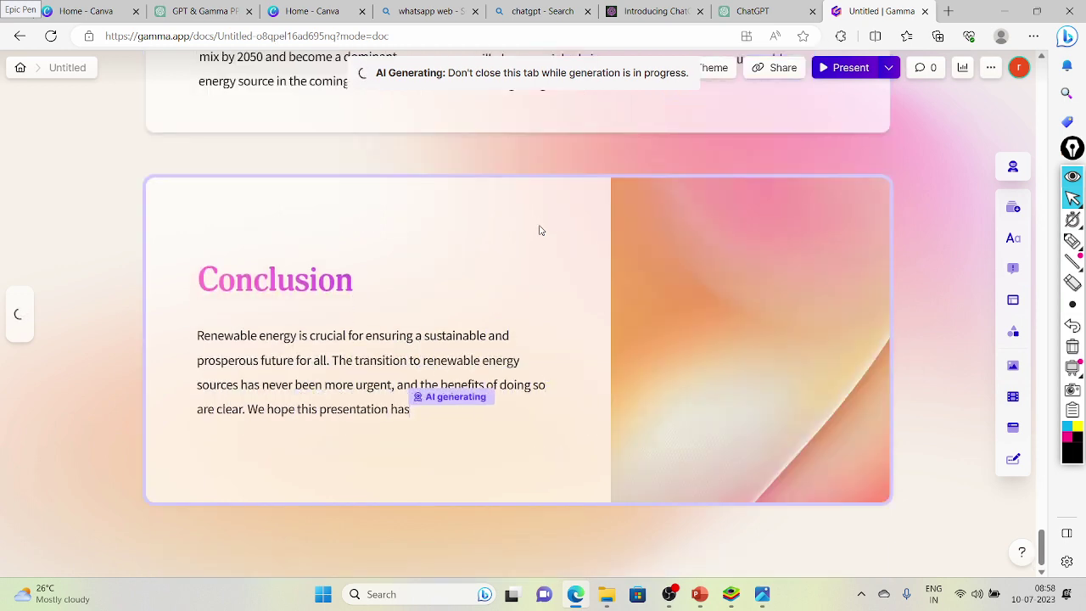
# Wait for generation to finish, then scroll down to the completed Conclusion card
pyautogui.scroll(-4, 541, 232)
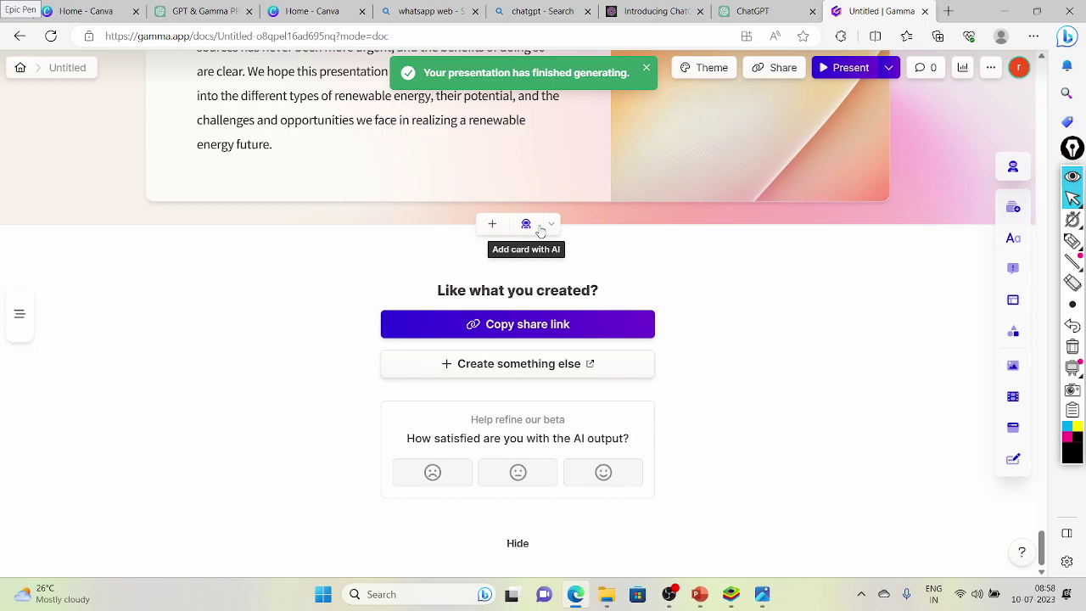
pyautogui.scroll(3, 835, 250)
pyautogui.scroll(15, 831, 269)
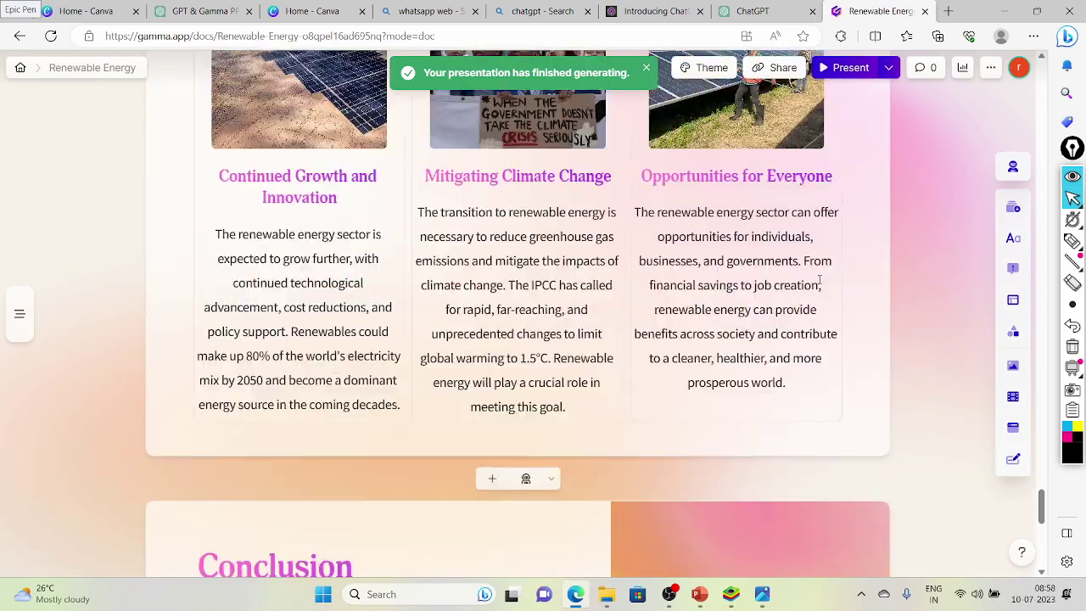
pyautogui.scroll(15, 810, 277)
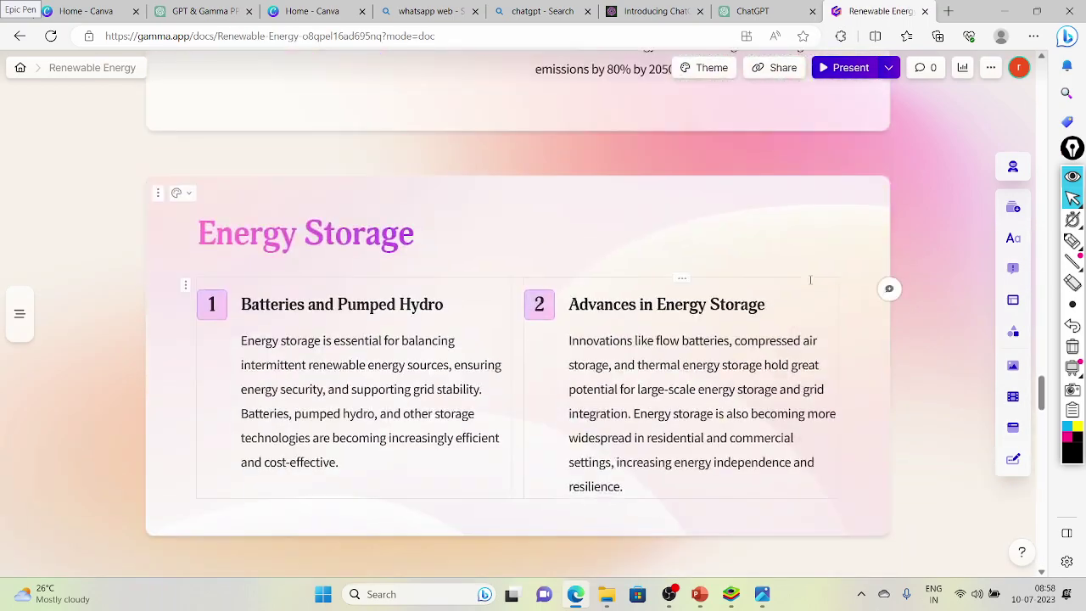
pyautogui.scroll(12, 791, 297)
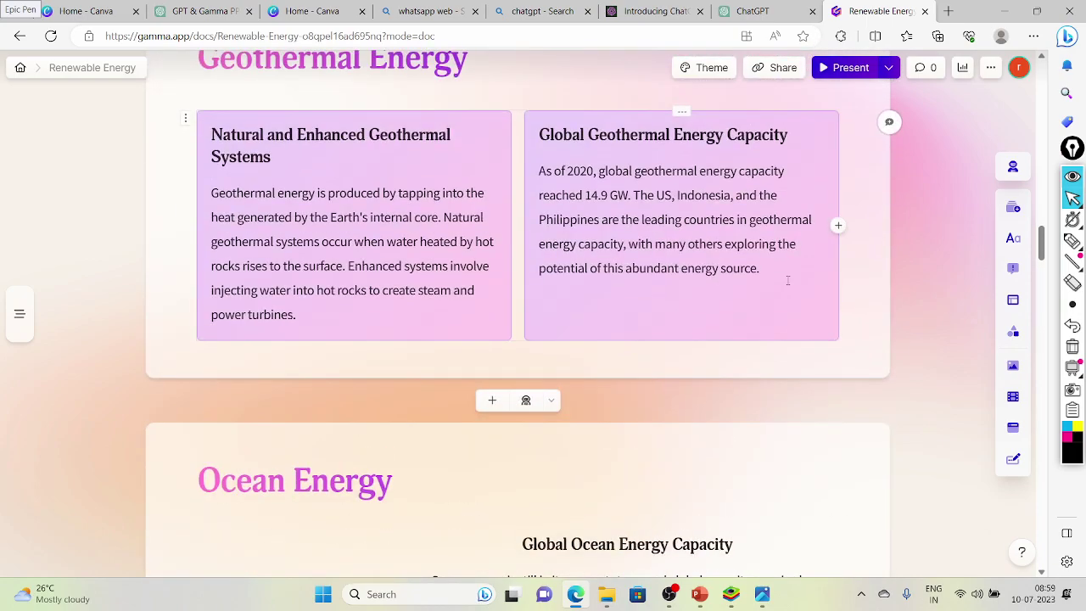
pyautogui.scroll(15, 781, 286)
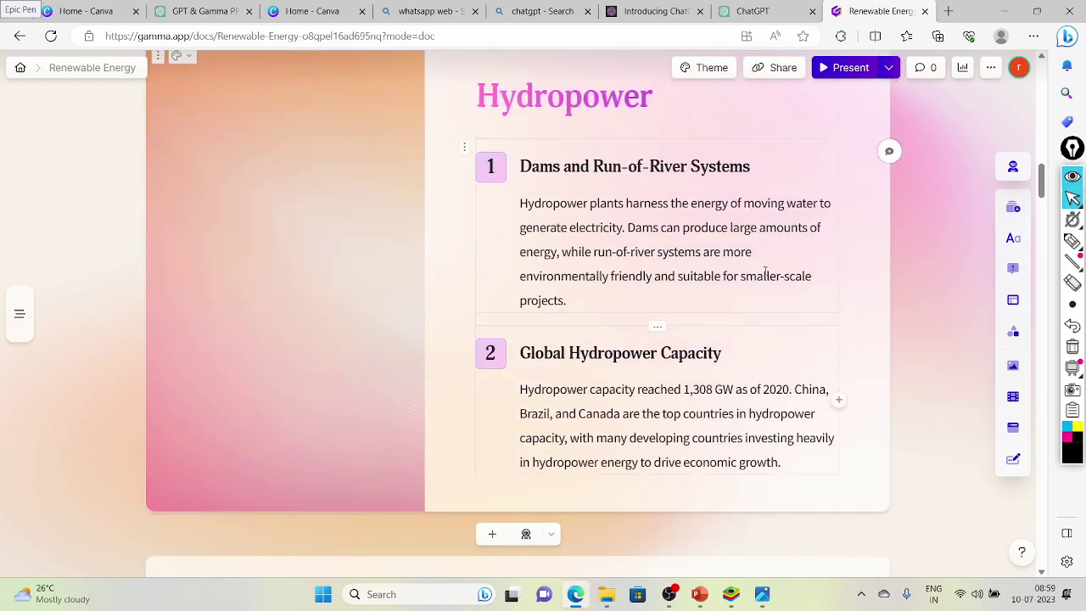
pyautogui.scroll(15, 758, 270)
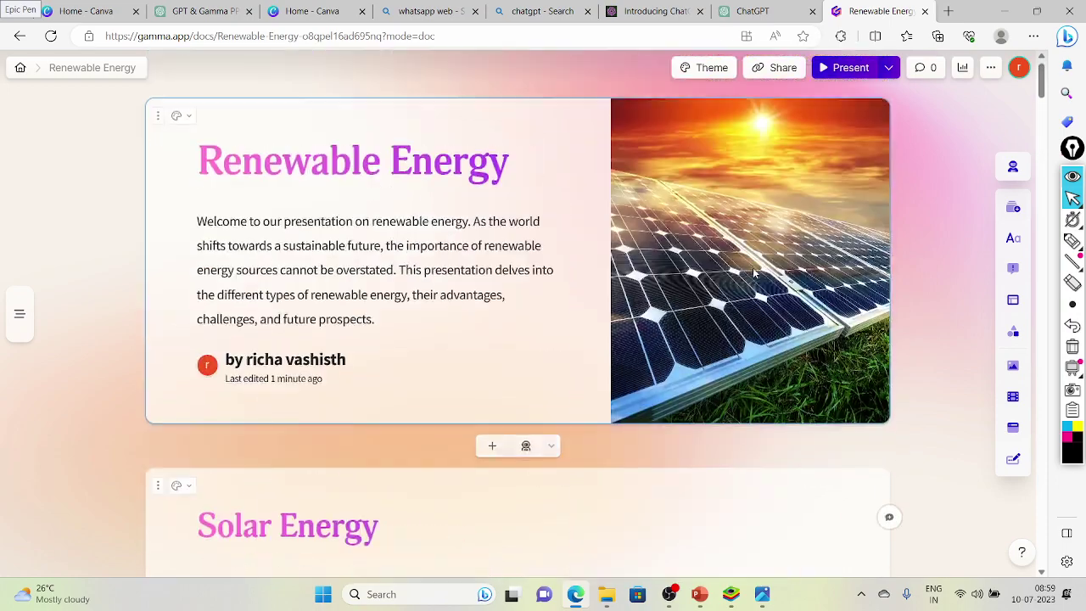
pyautogui.scroll(-9, 835, 270)
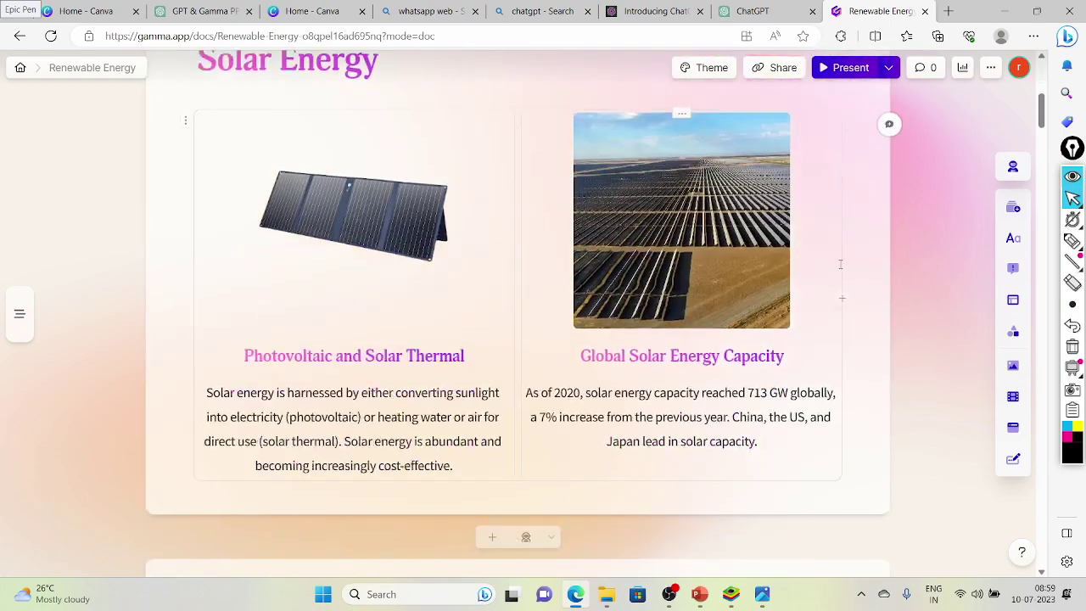
pyautogui.scroll(-2, 835, 276)
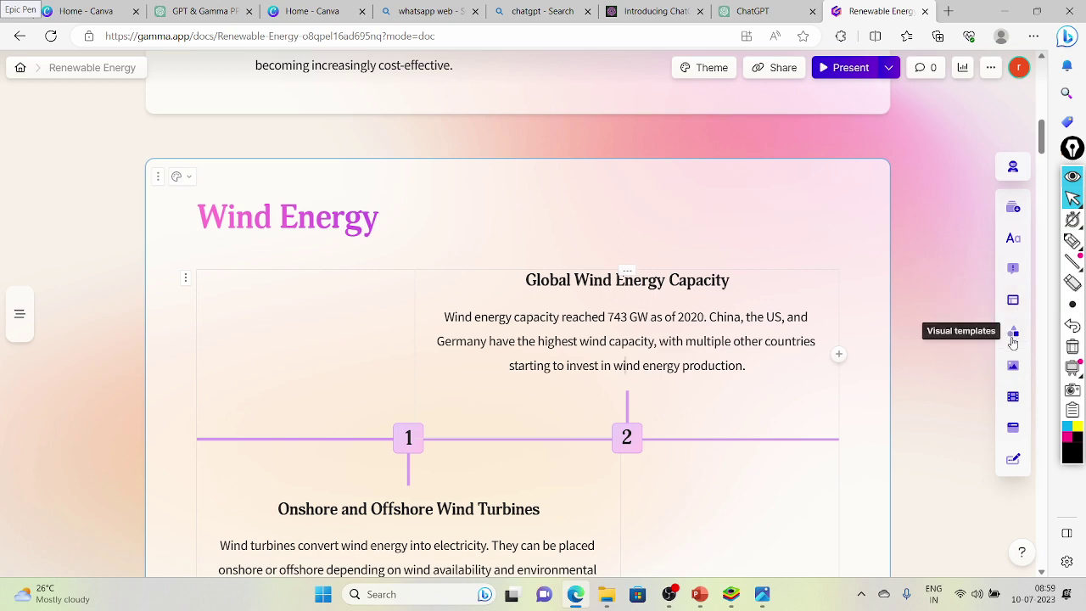
pyautogui.scroll(5, 888, 282)
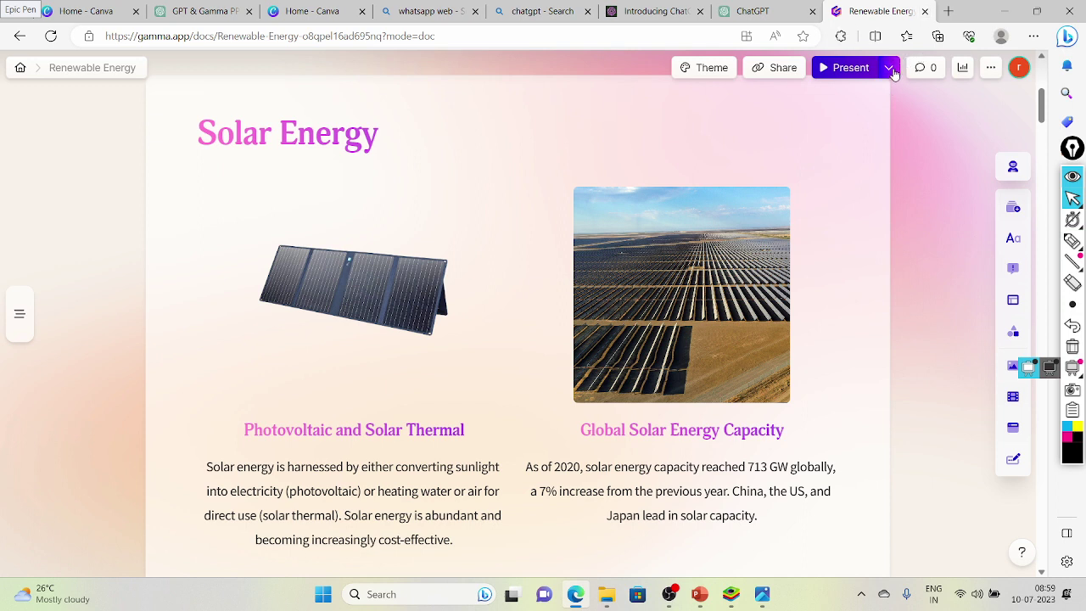
# Export the deck to PowerPoint (PPTX) from the ... menu's Export options
pyautogui.click(989, 69)
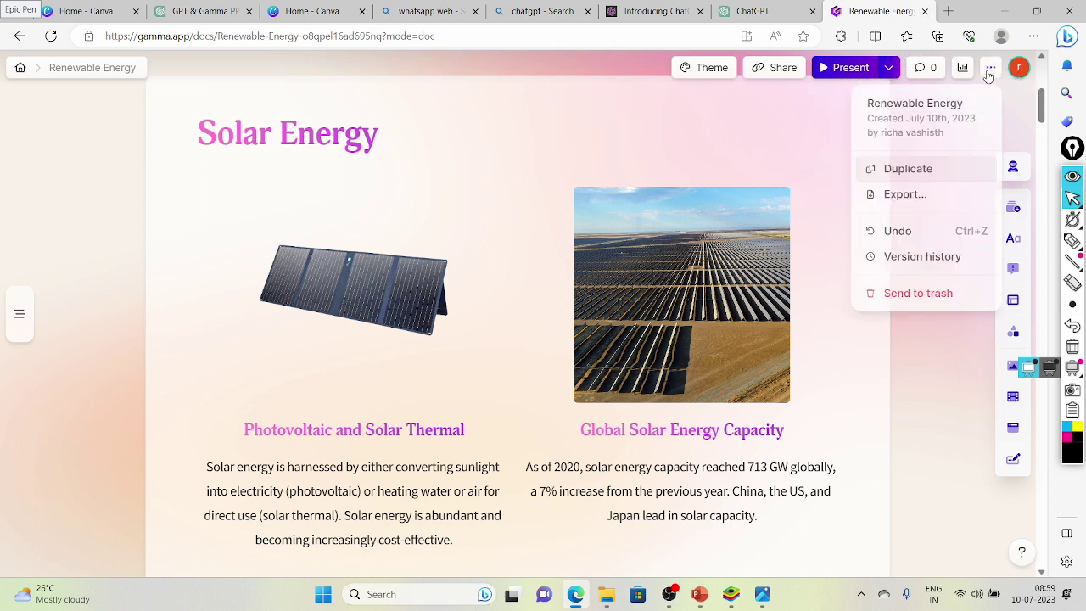
pyautogui.click(893, 197)
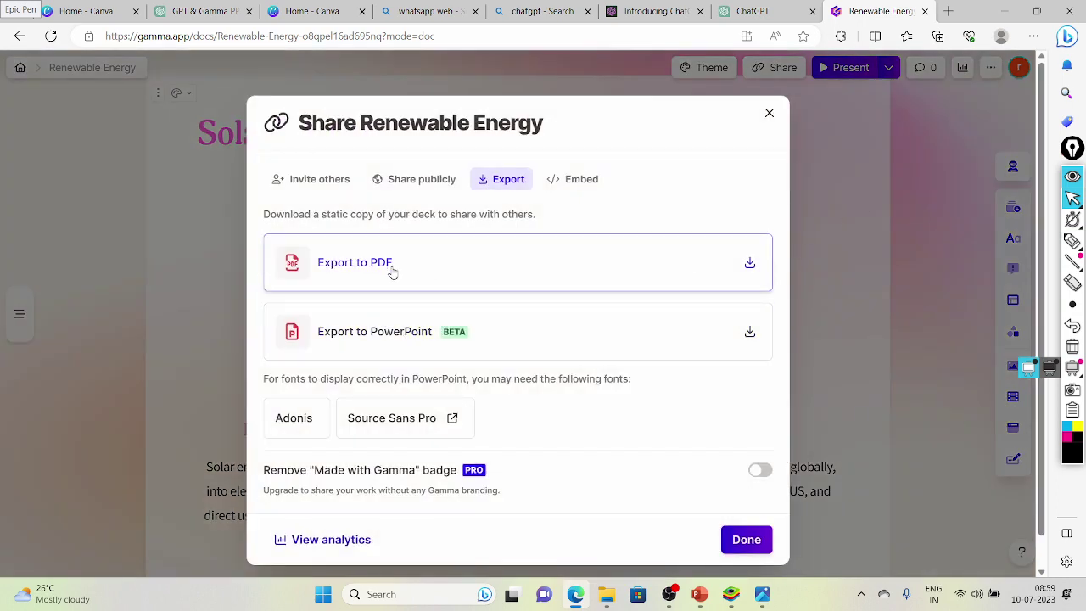
pyautogui.click(456, 336)
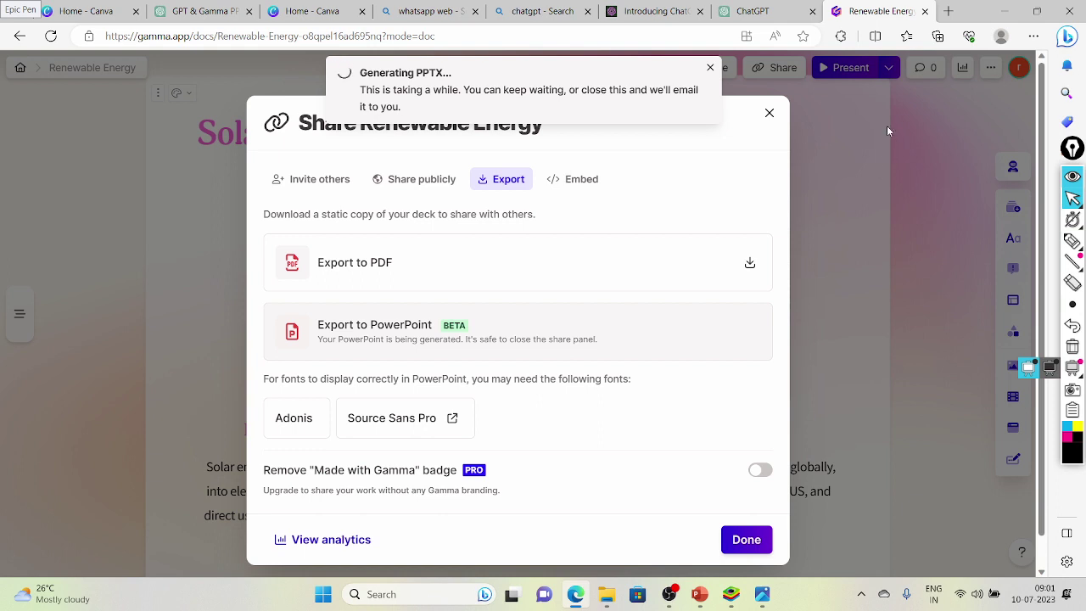
# Open Renewable-Energy.pptx in PowerPoint from Edge's Downloads list
pyautogui.click(1032, 37)
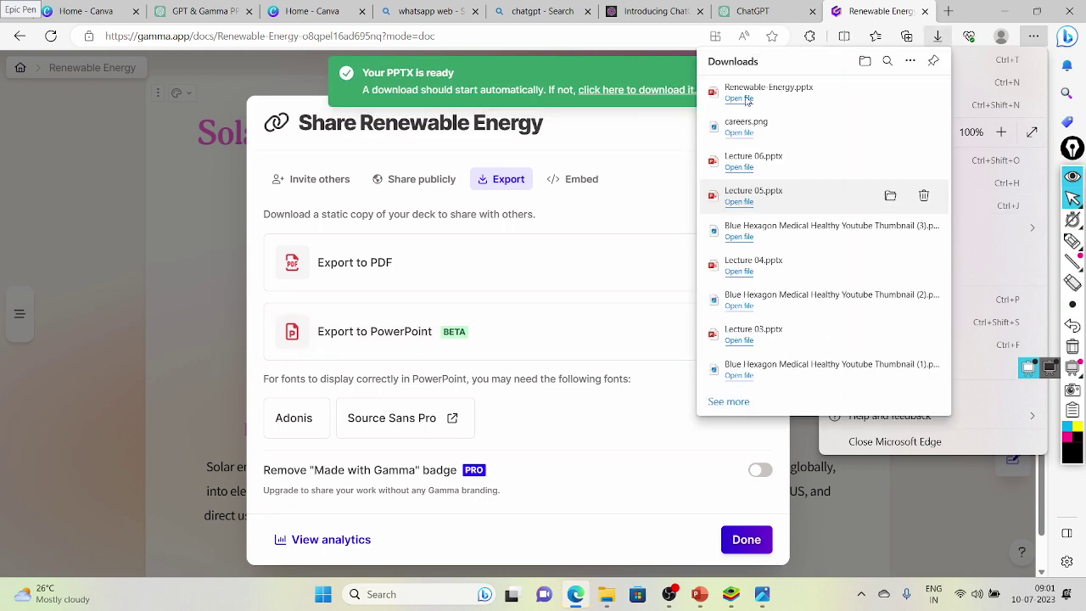
pyautogui.click(739, 99)
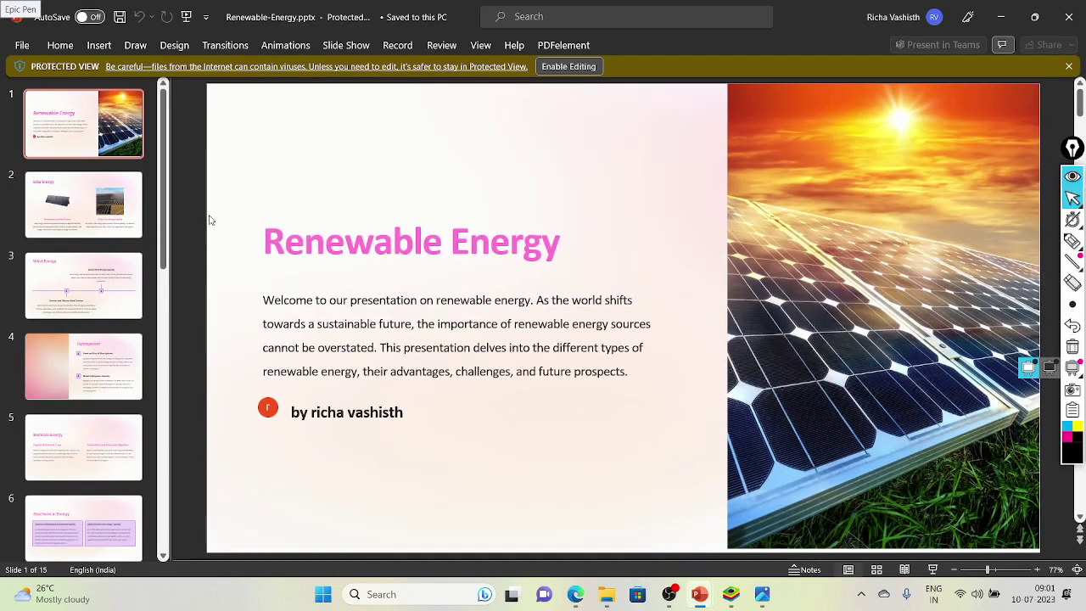
# Enable editing on Renewable-Energy.pptx and review all 15 slides through to the Conclusion
pyautogui.click(563, 66)
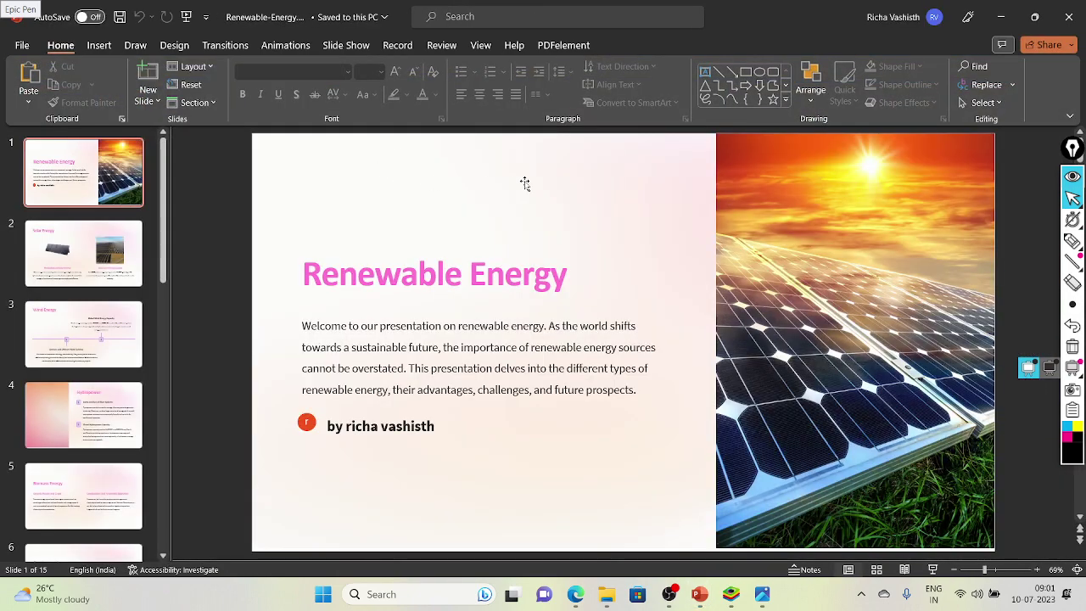
pyautogui.scroll(-3, 524, 183)
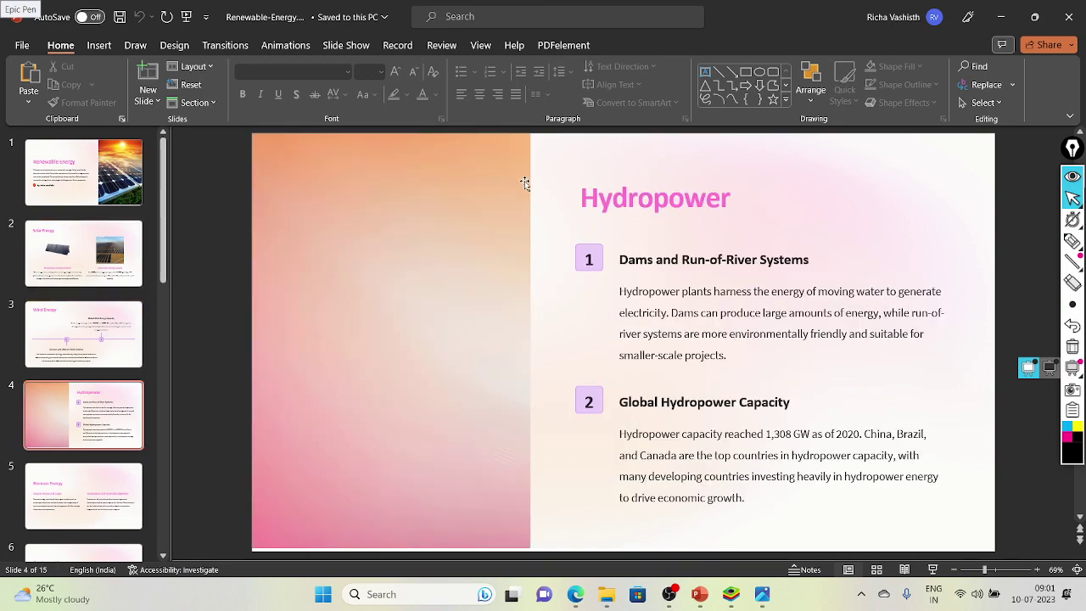
pyautogui.scroll(-5, 525, 181)
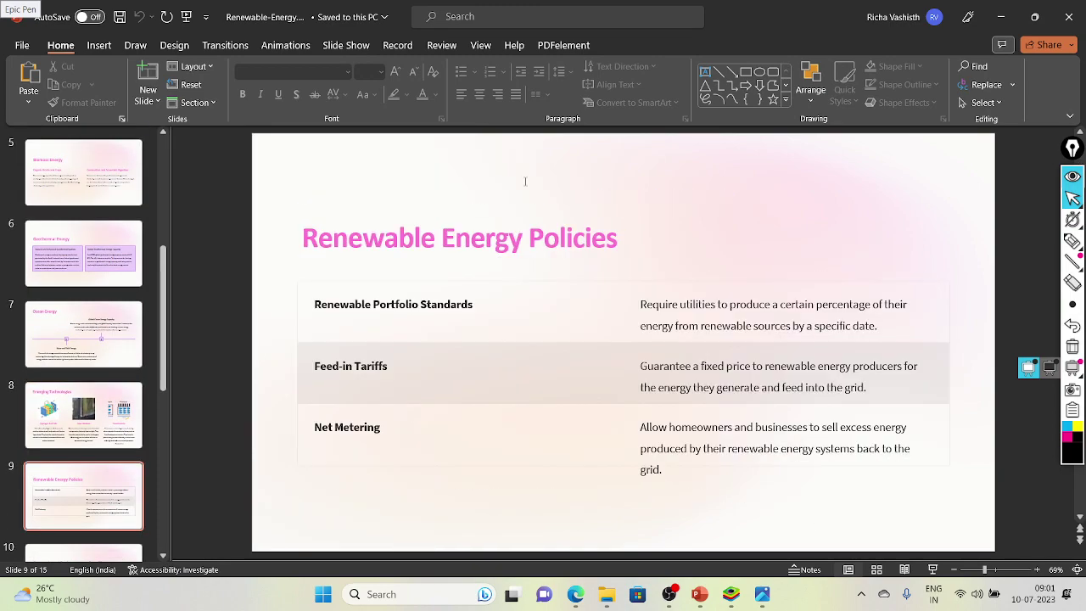
pyautogui.scroll(-3, 524, 182)
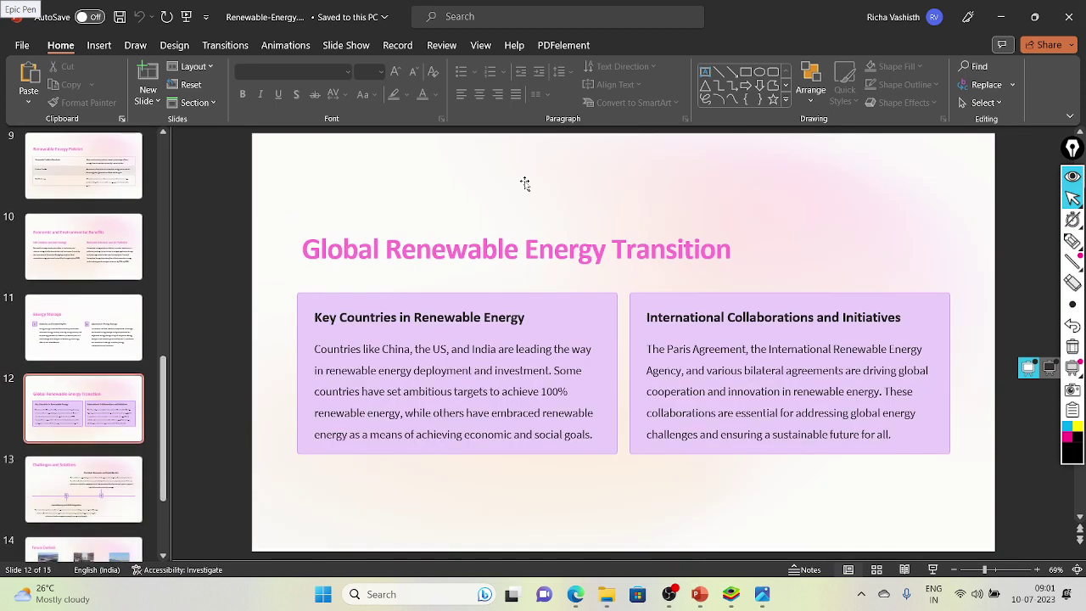
pyautogui.scroll(-3, 524, 184)
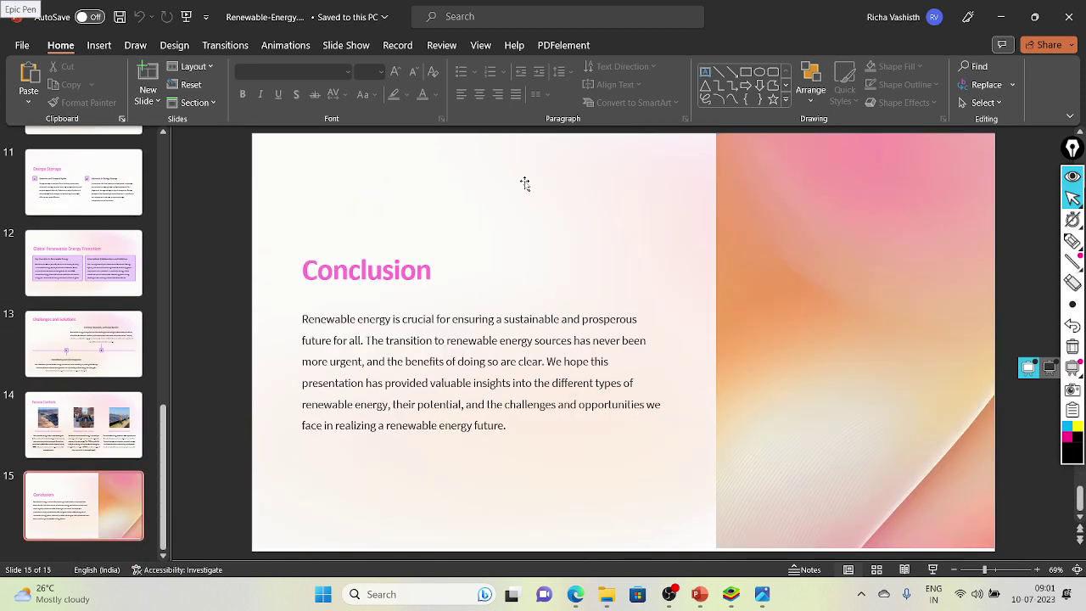